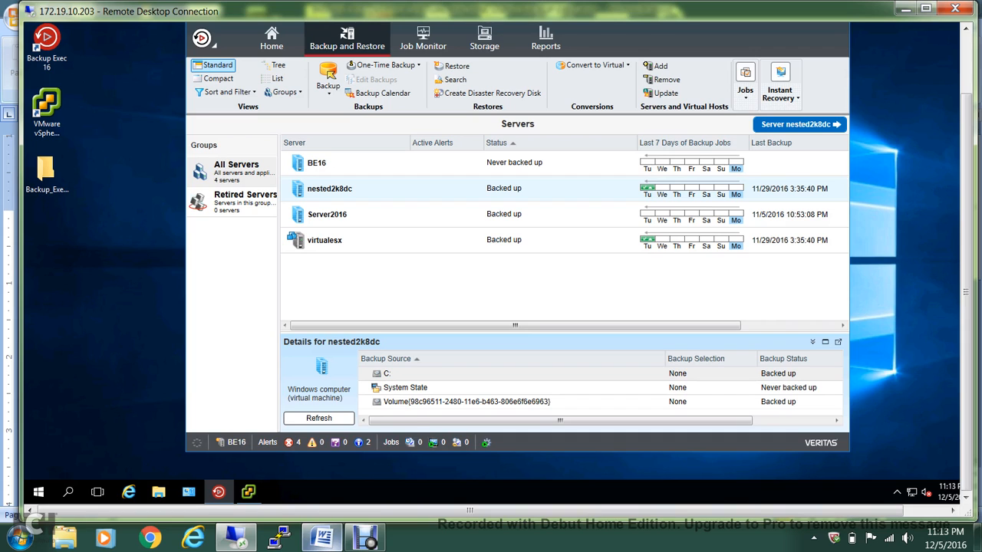
# In the instant recovery notes, highlight the Full Backup and Disk Based B/up bullets
pyautogui.click(322, 537)
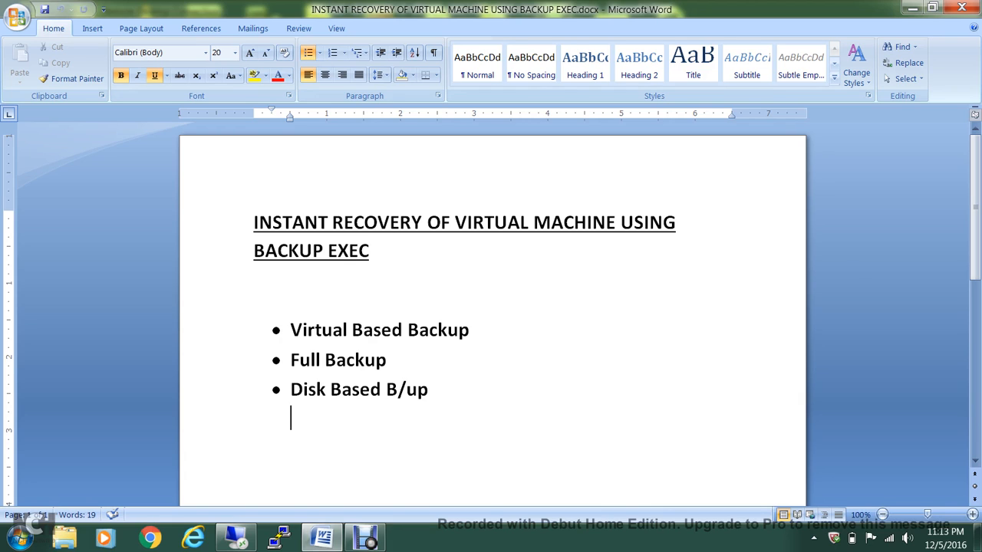
pyautogui.moveTo(389, 360); pyautogui.dragTo(292, 362)
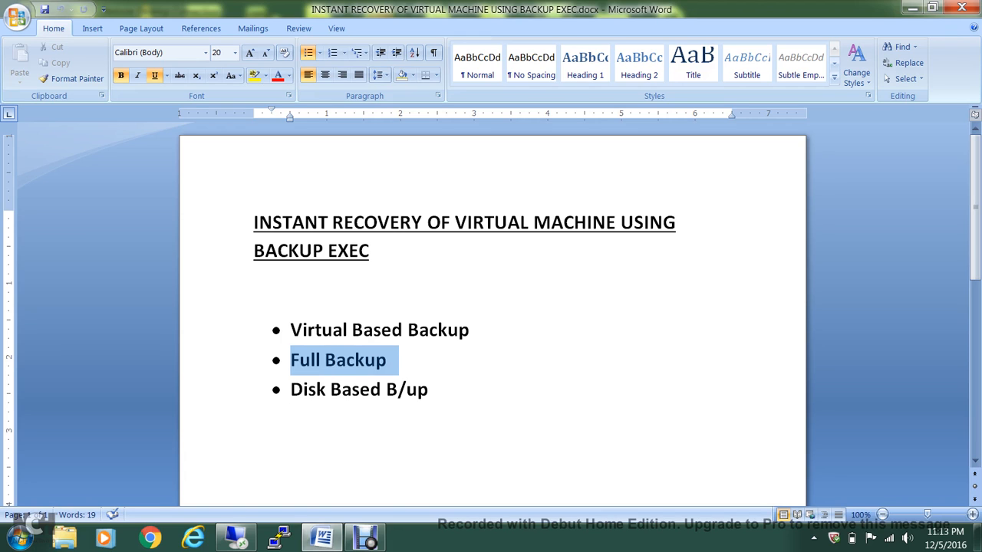
pyautogui.click(390, 360)
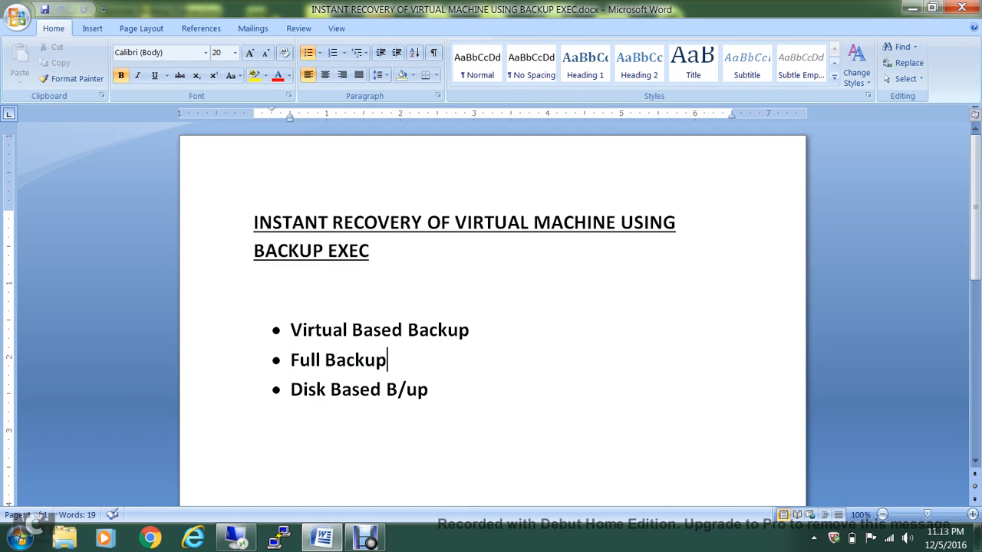
pyautogui.moveTo(291, 389); pyautogui.dragTo(428, 390)
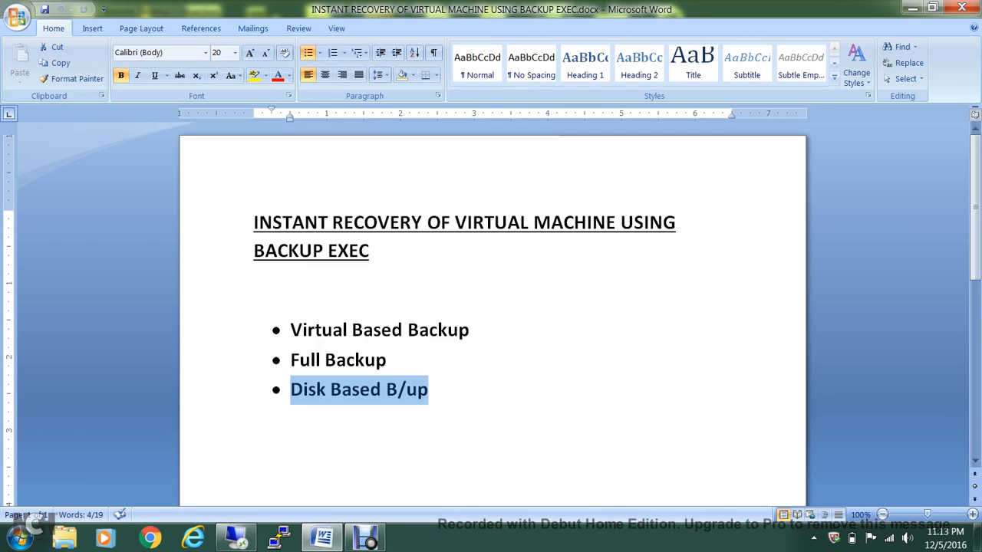
# Start a disk backup of nested2k8dc, then close the backup method choice without backing up
pyautogui.click(235, 537)
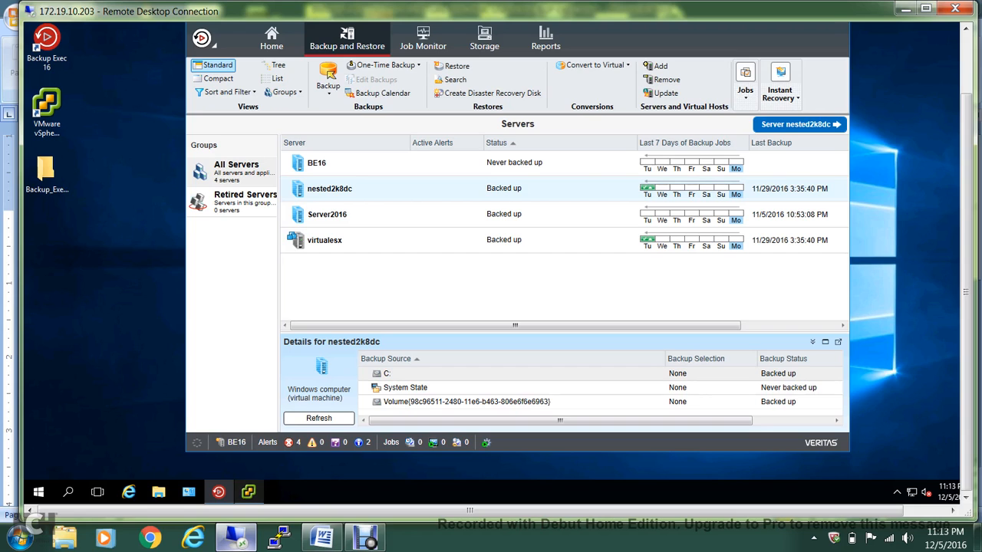
pyautogui.moveTo(247, 491)
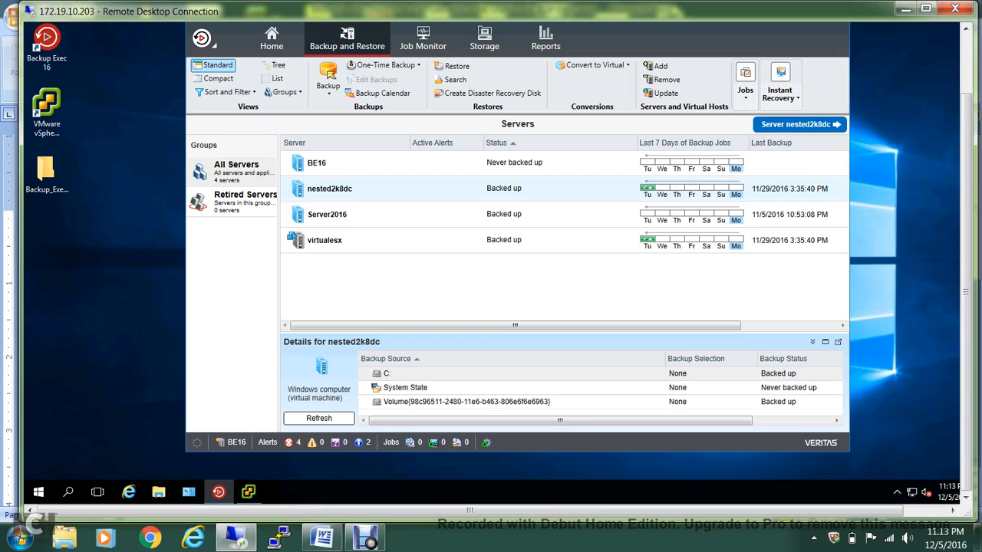
pyautogui.rightClick(488, 188)
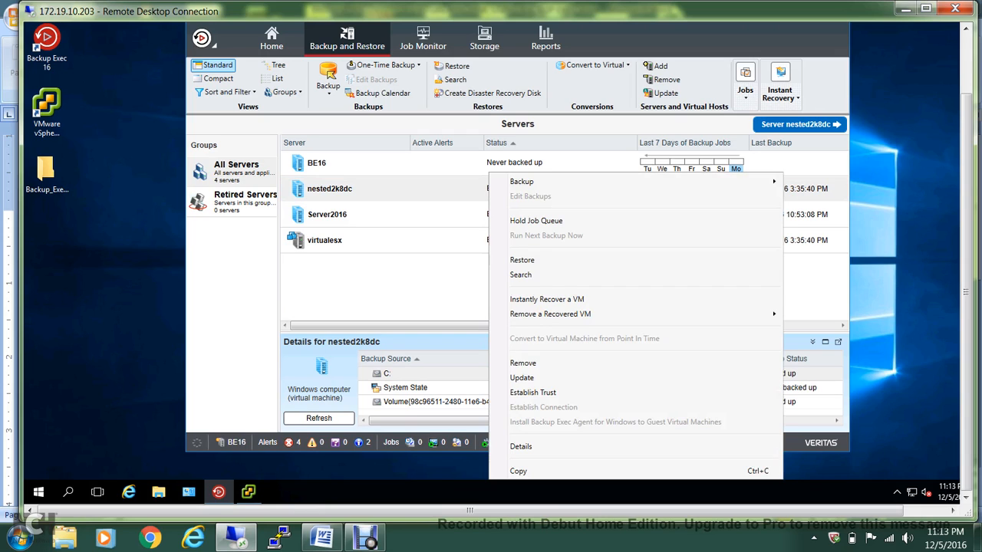
pyautogui.moveTo(521, 181)
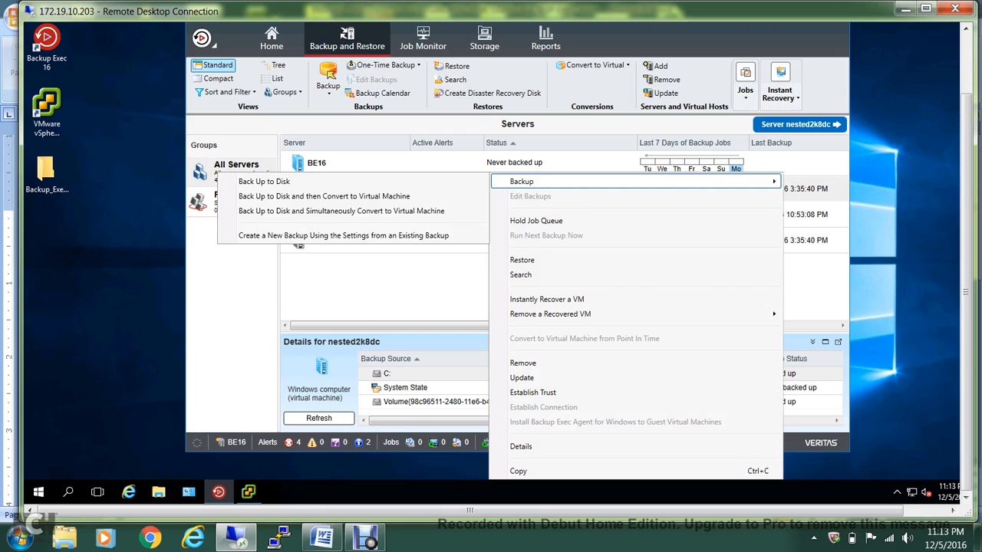
pyautogui.click(353, 182)
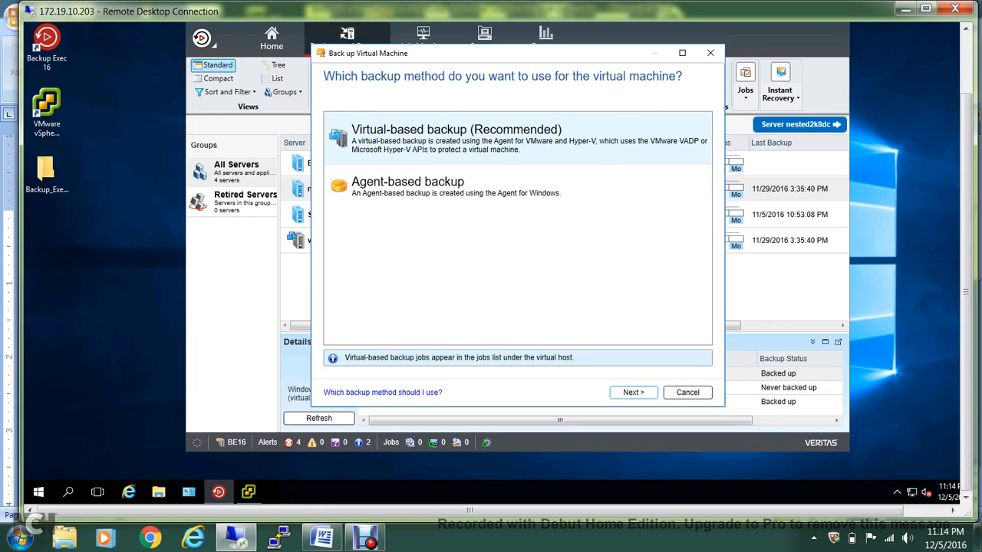
pyautogui.click(710, 53)
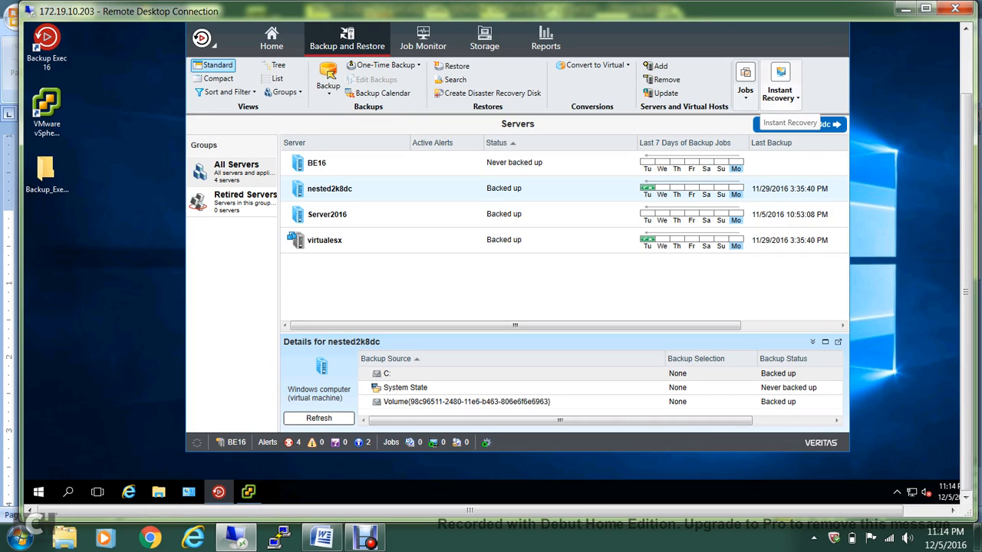
# Start Instantly Recover a VM and replace the default job name with 'TEST IR'
pyautogui.click(779, 85)
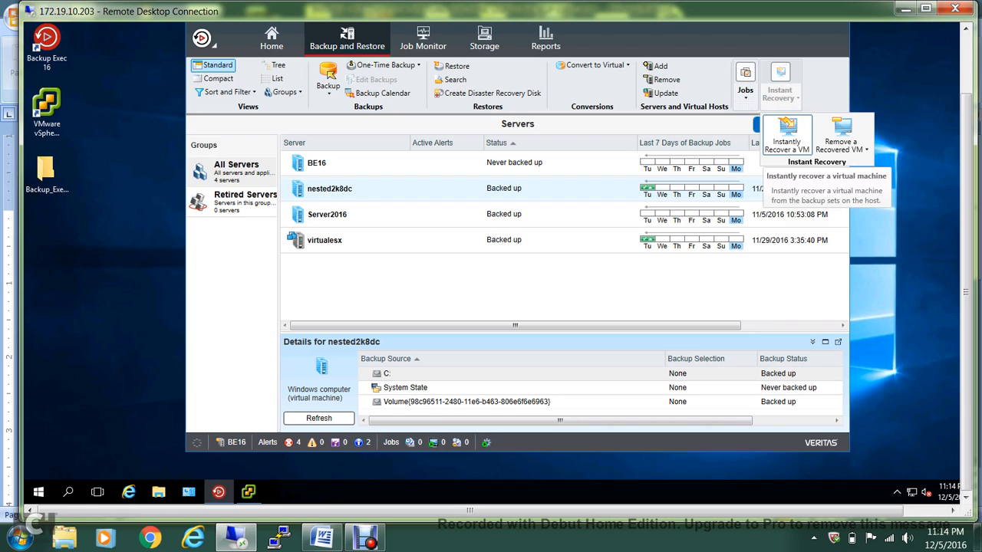
pyautogui.click(787, 135)
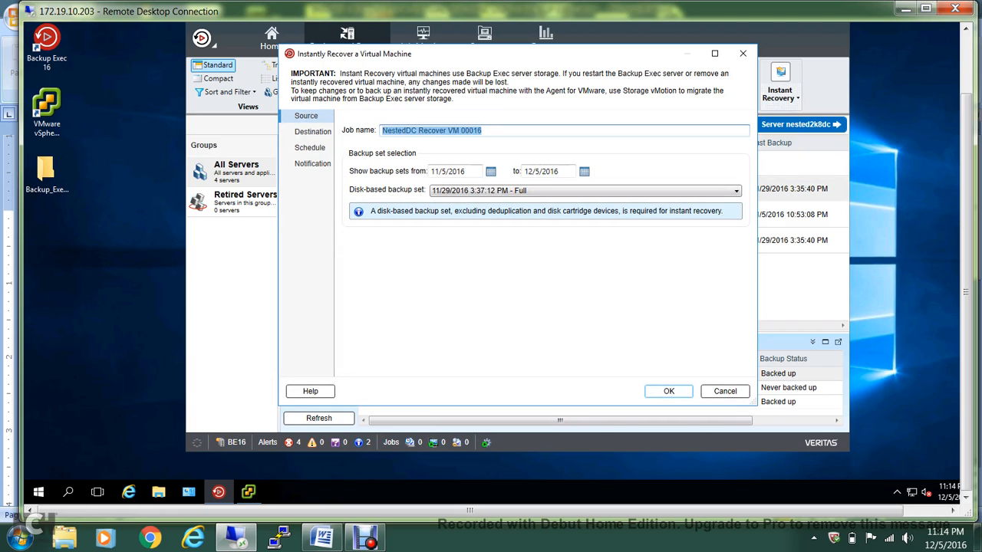
pyautogui.click(483, 130)
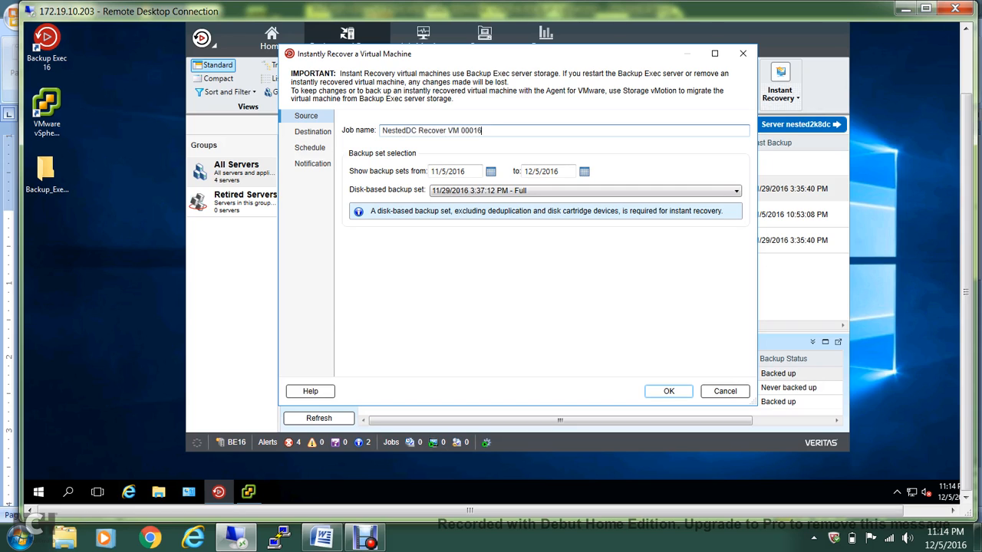
pyautogui.moveTo(483, 130); pyautogui.dragTo(382, 130)
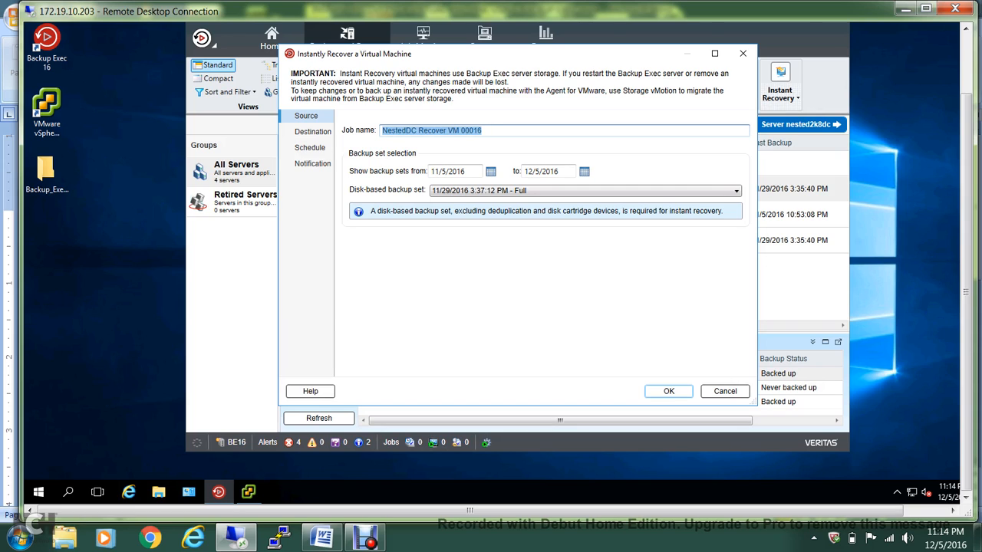
pyautogui.write('TEST')
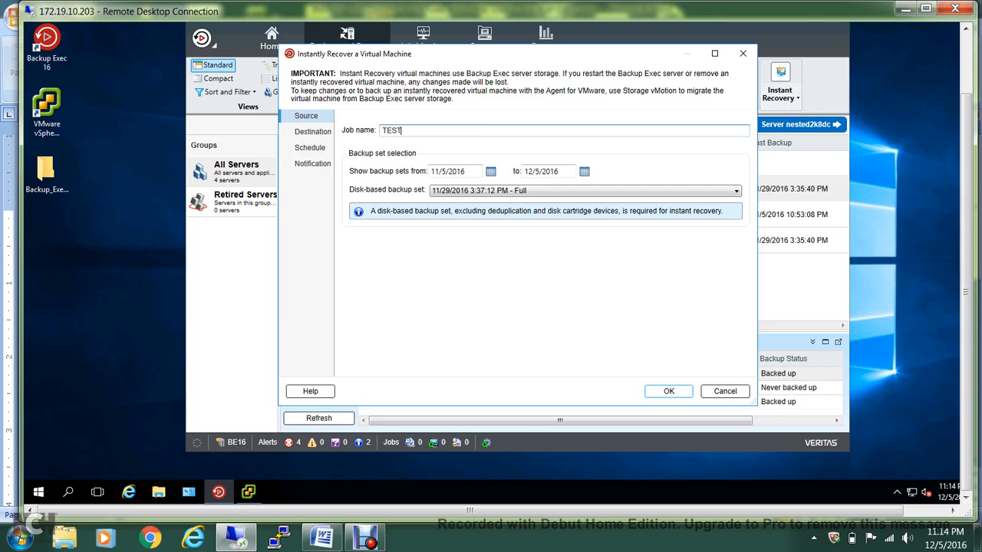
pyautogui.write(' IR')
# Target host virtualesx.localdomain under ha-datacenter on DATASTORE1, with the VM powered on after recovery
pyautogui.click(312, 132)
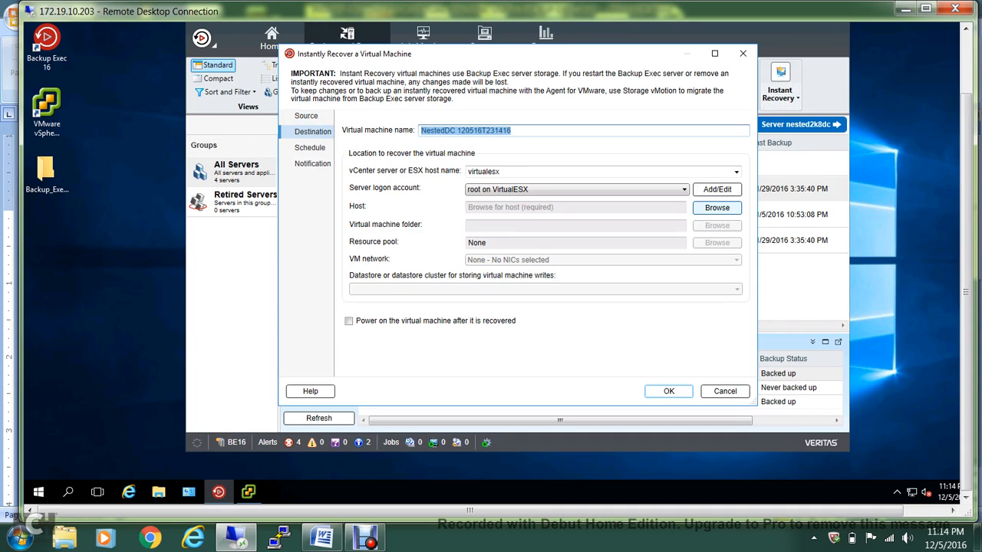
pyautogui.click(716, 208)
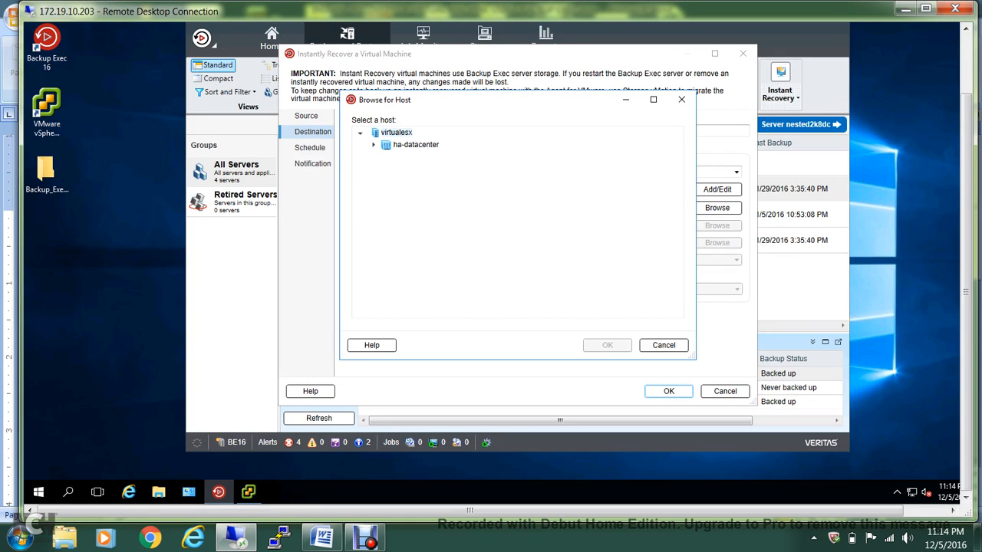
pyautogui.click(373, 144)
pyautogui.click(386, 158)
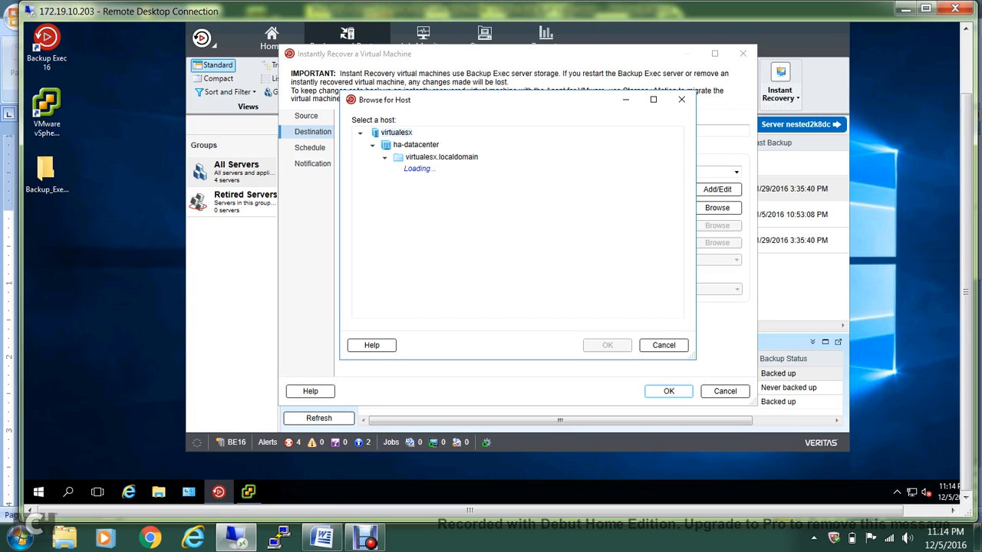
pyautogui.click(453, 168)
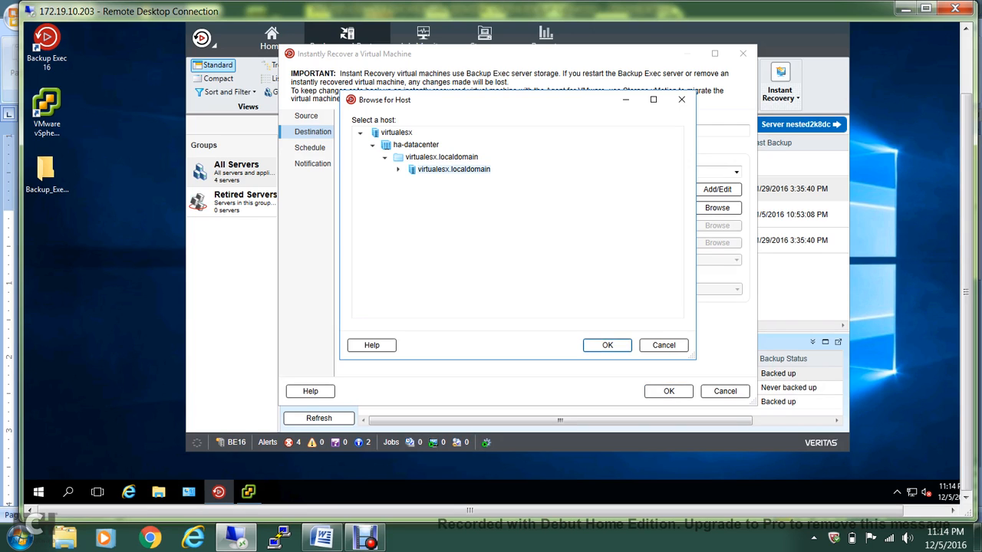
pyautogui.click(607, 345)
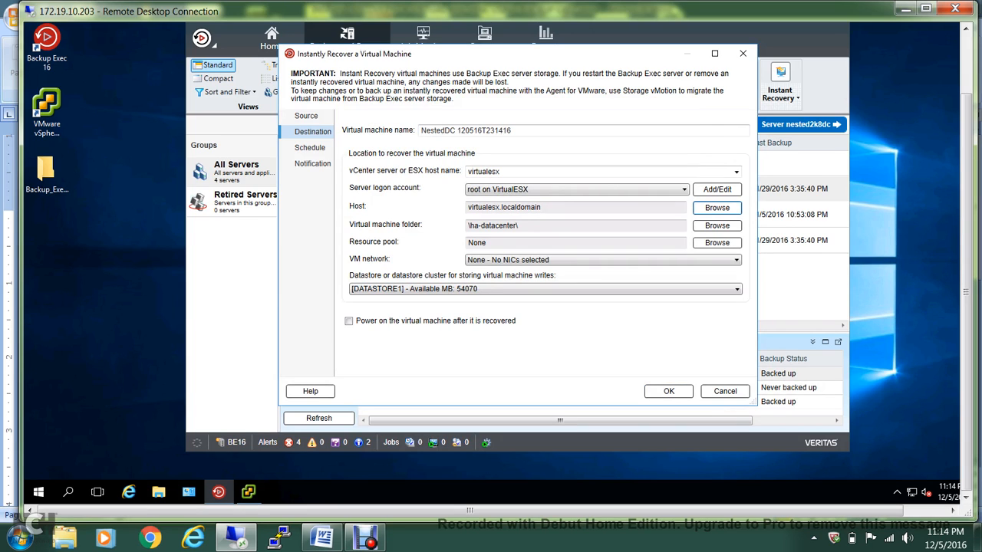
pyautogui.click(348, 321)
pyautogui.click(310, 148)
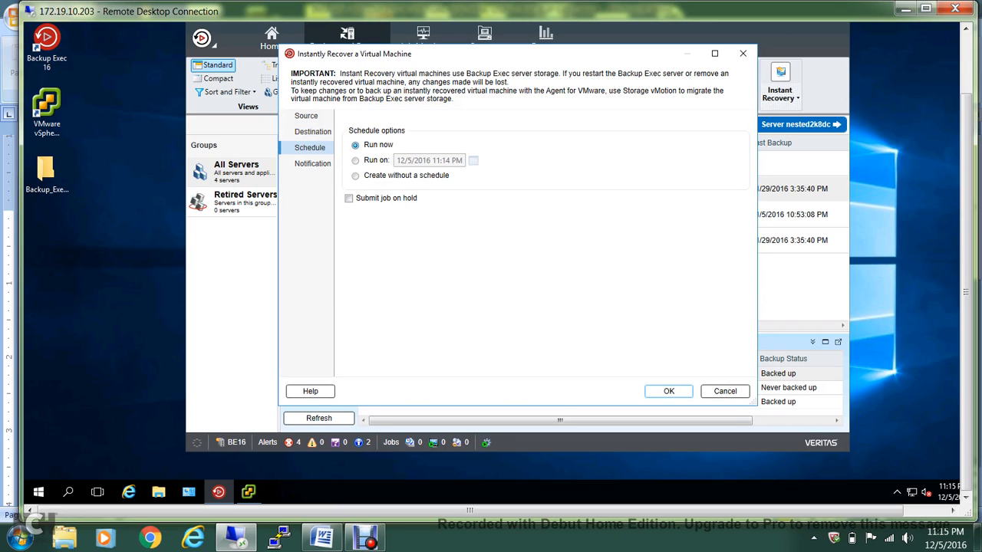
# Submit the TEST IR recovery job with Run now and accept the recovery warning
pyautogui.click(312, 164)
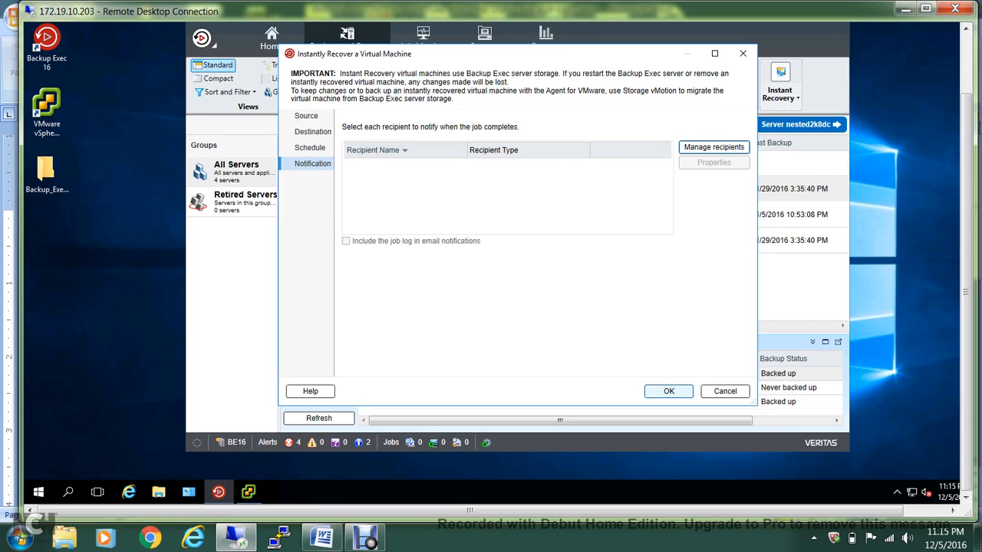
pyautogui.click(669, 391)
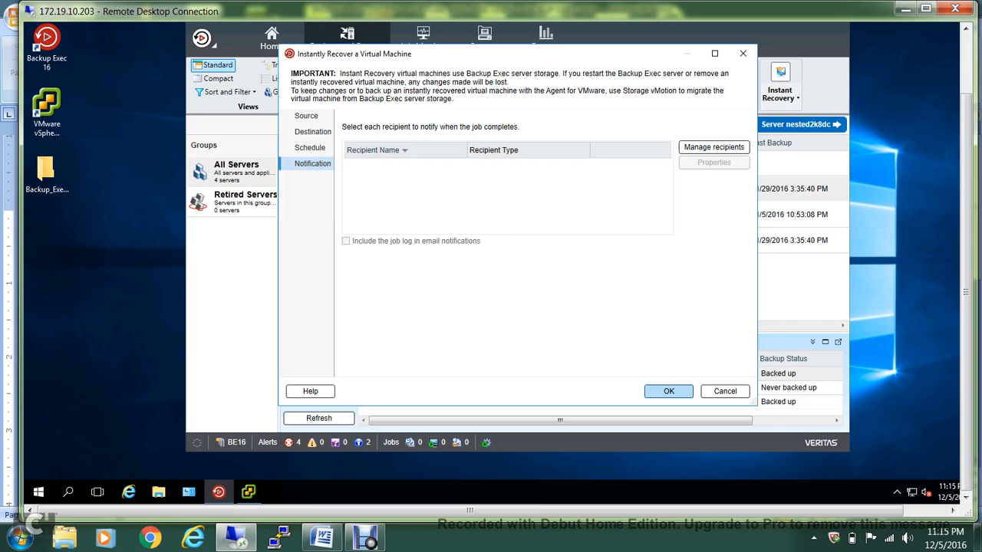
pyautogui.press('Return')
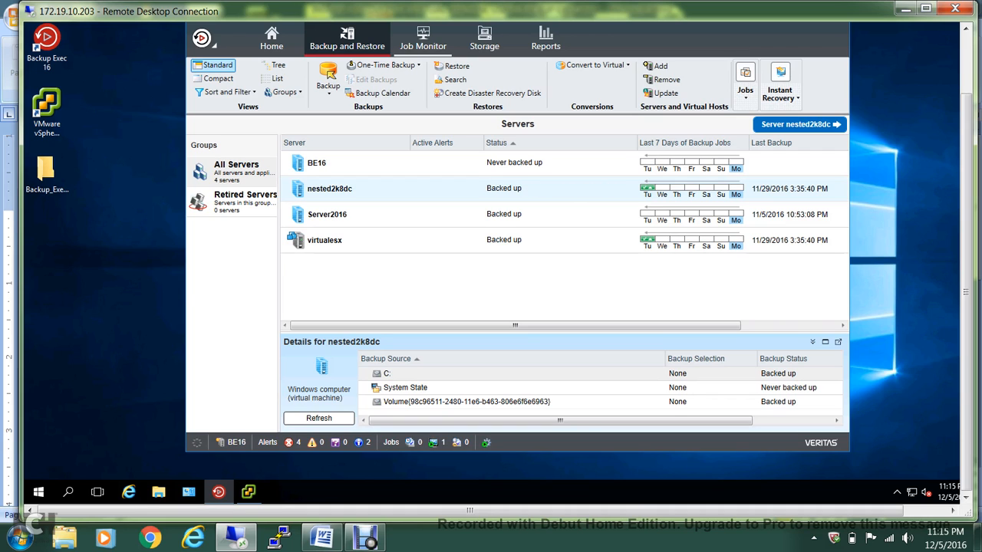
# Check that TEST IR shows Active: Pre-processing in Job Monitor, then switch to vSphere Client
pyautogui.click(422, 38)
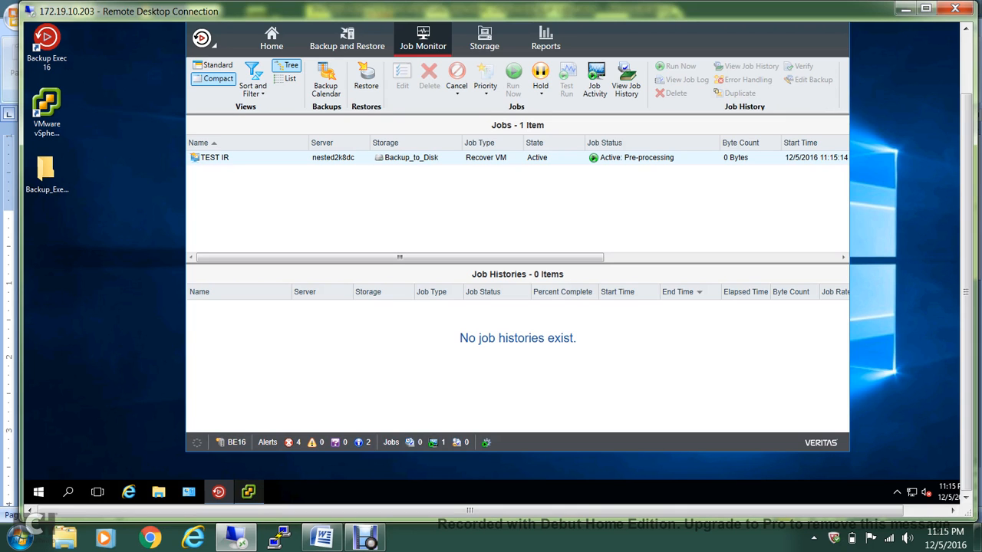
pyautogui.click(248, 491)
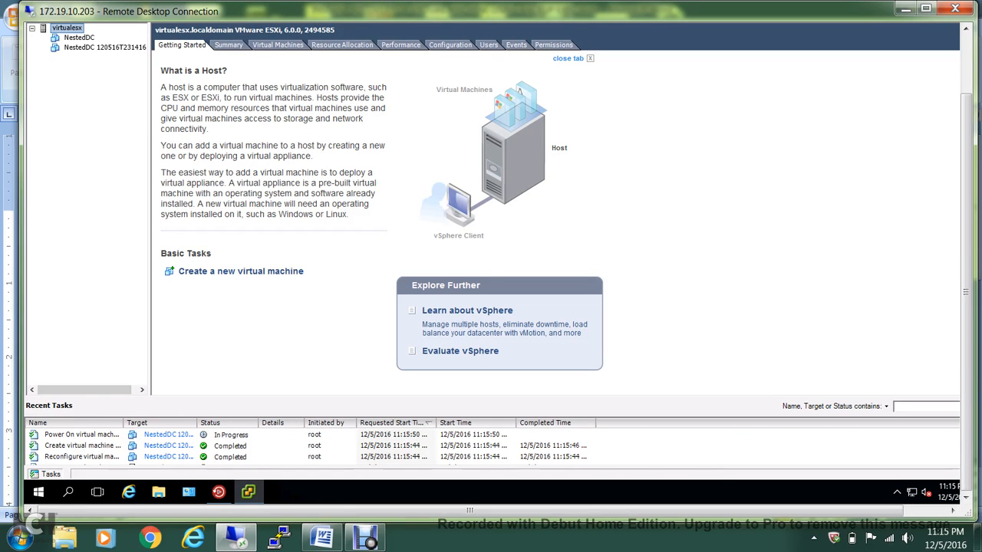
# Show the console of VM NestedDC 120516T231416, then return to Backup Exec's job monitor
pyautogui.click(104, 48)
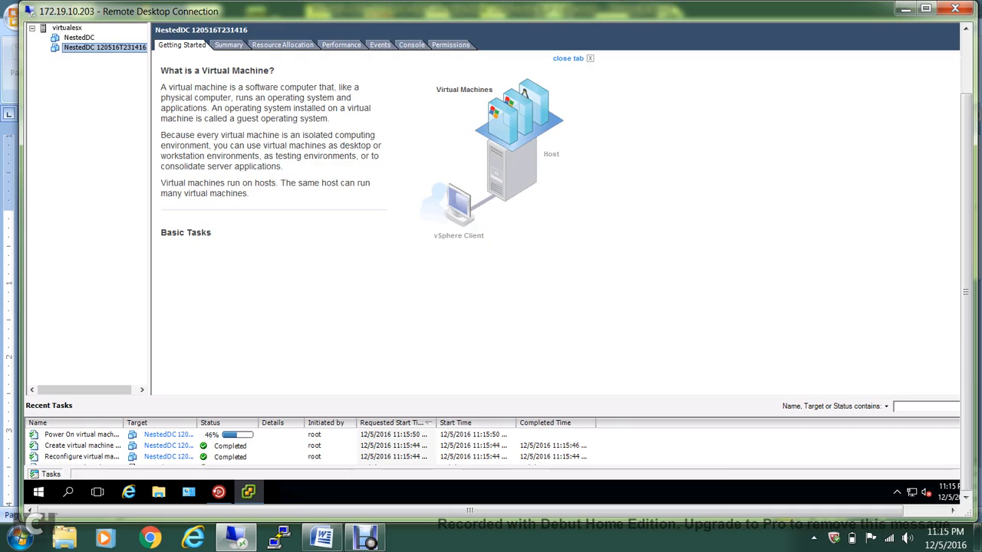
pyautogui.click(412, 46)
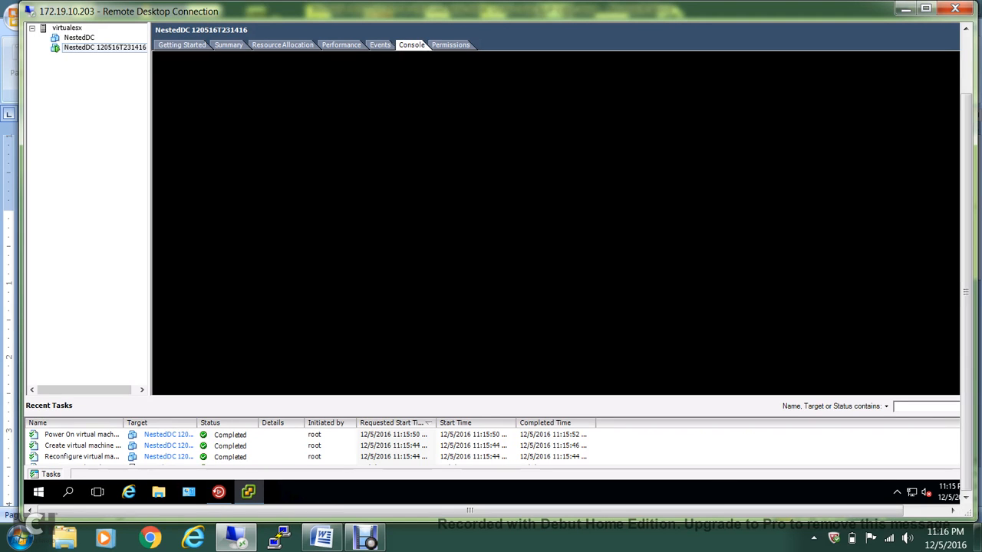
pyautogui.click(219, 491)
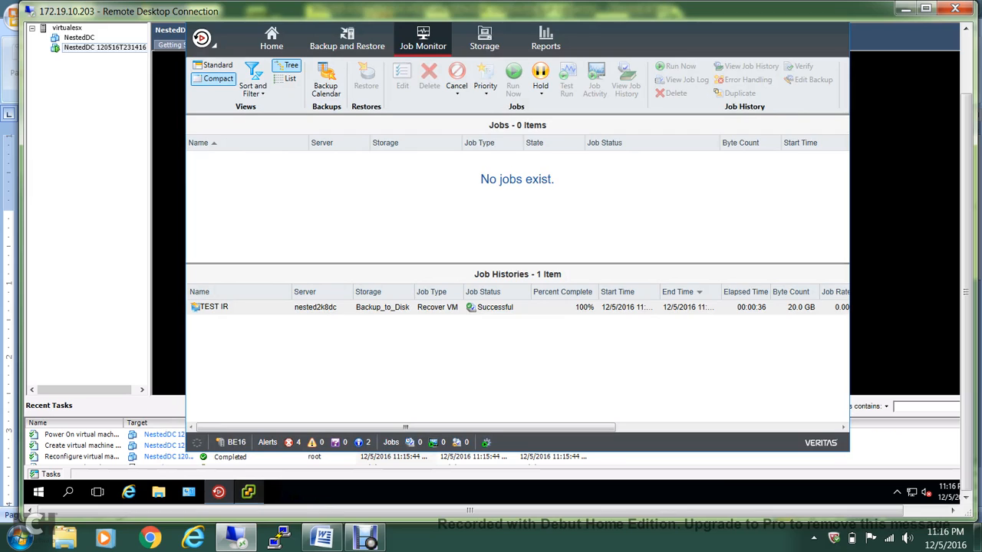
# Return to the vSphere console of NestedDC 120516T231416 after seeing TEST IR marked Successful
pyautogui.click(248, 491)
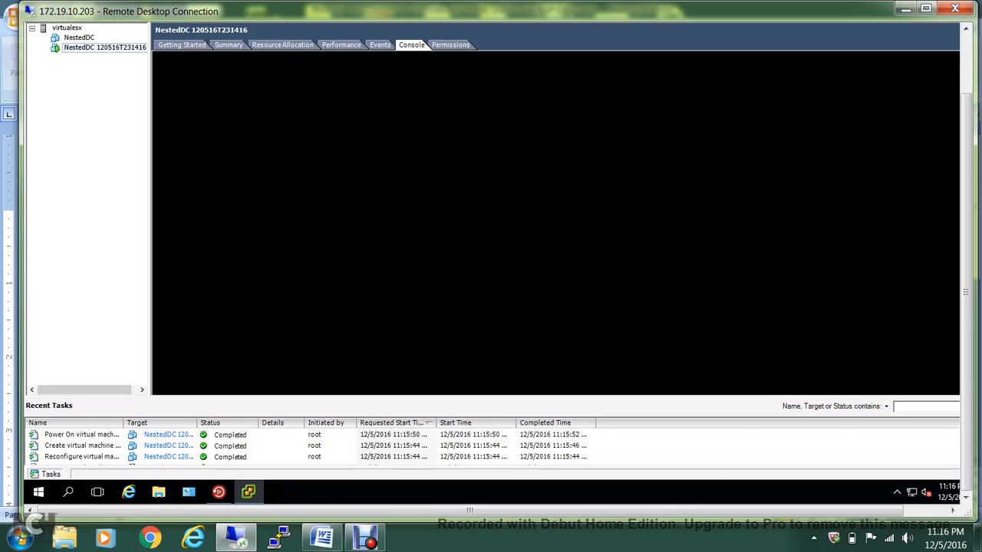
# With the VM booted to its Windows desktop, bring Backup Exec's Job Monitor to the front
pyautogui.moveTo(966, 292)
pyautogui.mouseDown()
pyautogui.moveTo(966, 260)
pyautogui.moveTo(965, 285)
pyautogui.mouseUp()
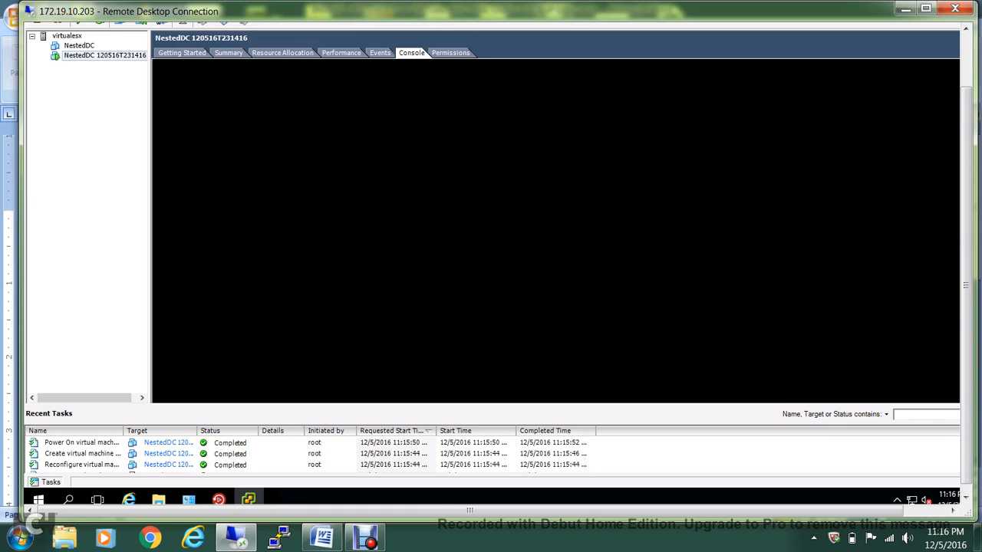
pyautogui.click(219, 499)
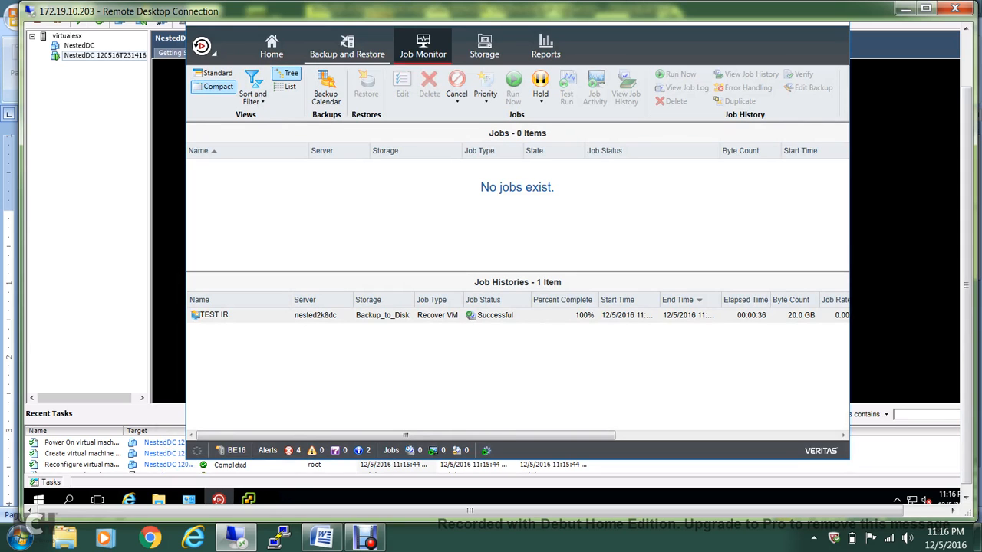
# Check nested2k8dc reads Backed up in Backup and Restore, then return to the VM console
pyautogui.click(347, 48)
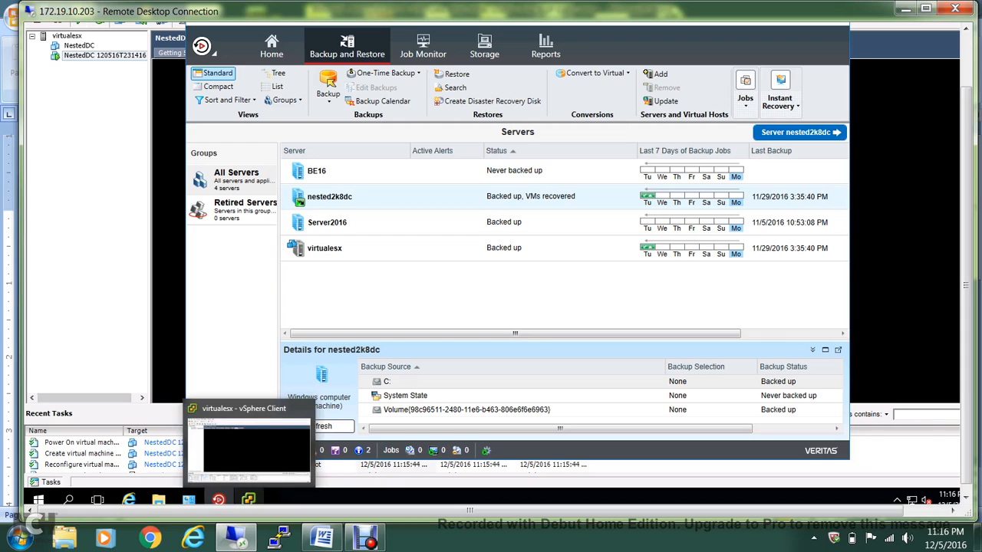
pyautogui.click(248, 499)
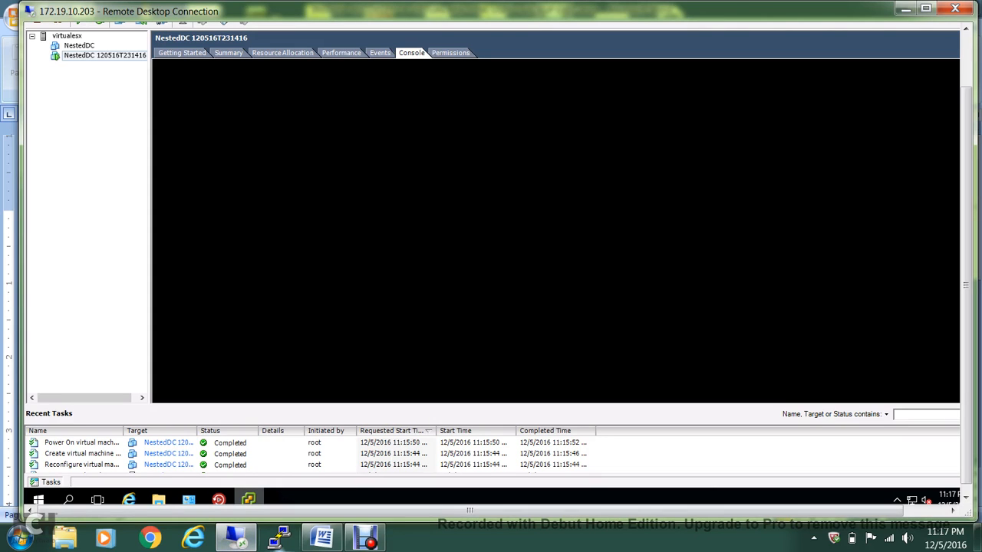
# Pause the Debut screen recording from its File menu
pyautogui.moveTo(322, 538)
pyautogui.click(365, 537)
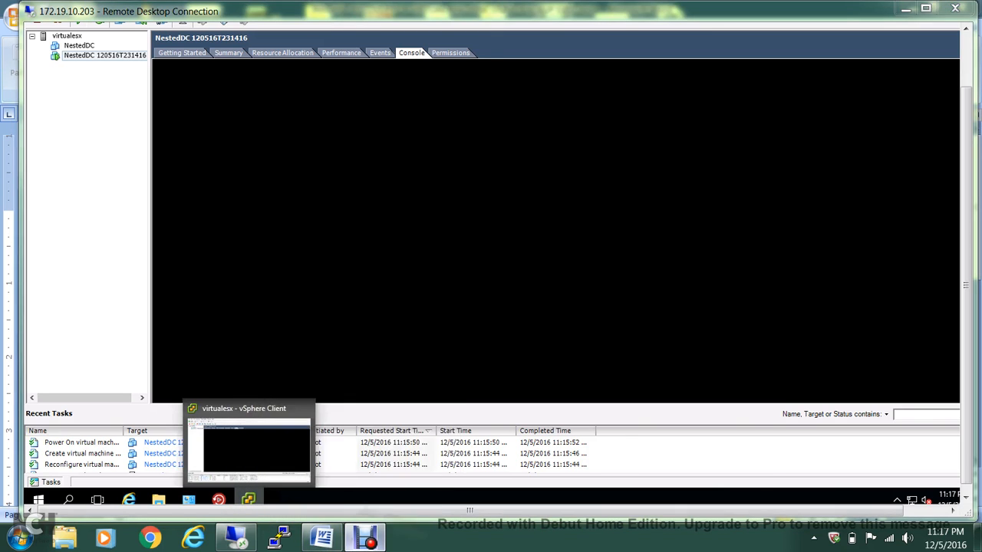
pyautogui.click(237, 109)
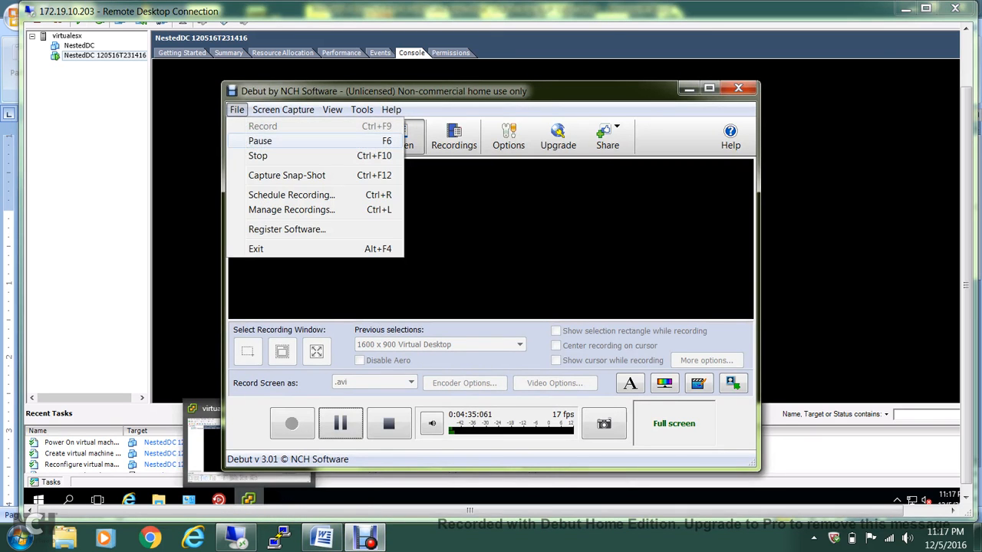
pyautogui.click(260, 141)
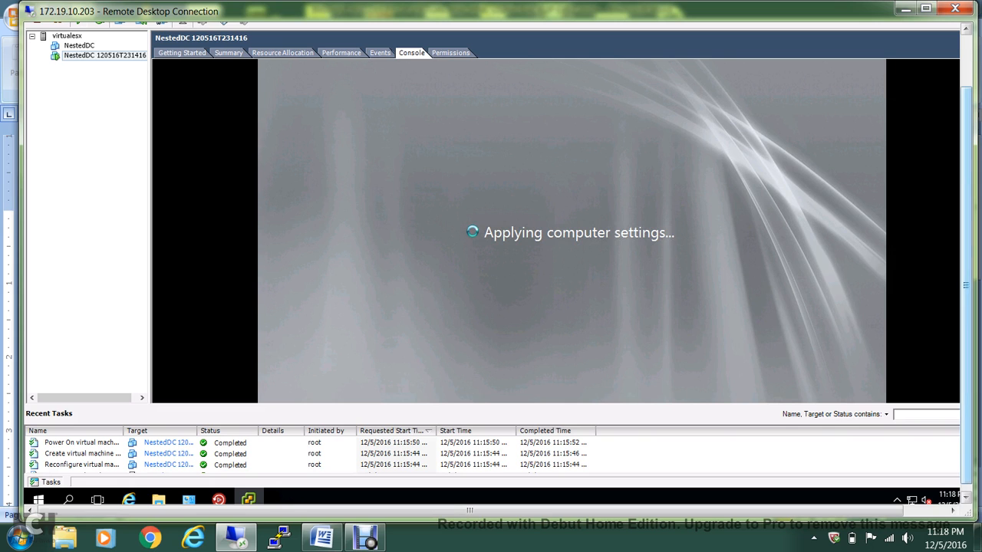
# Resume the Debut recording now that the VM console shows the Windows logon screen
pyautogui.moveTo(965, 285)
pyautogui.mouseDown()
pyautogui.moveTo(966, 268)
pyautogui.moveTo(966, 284)
pyautogui.mouseUp()
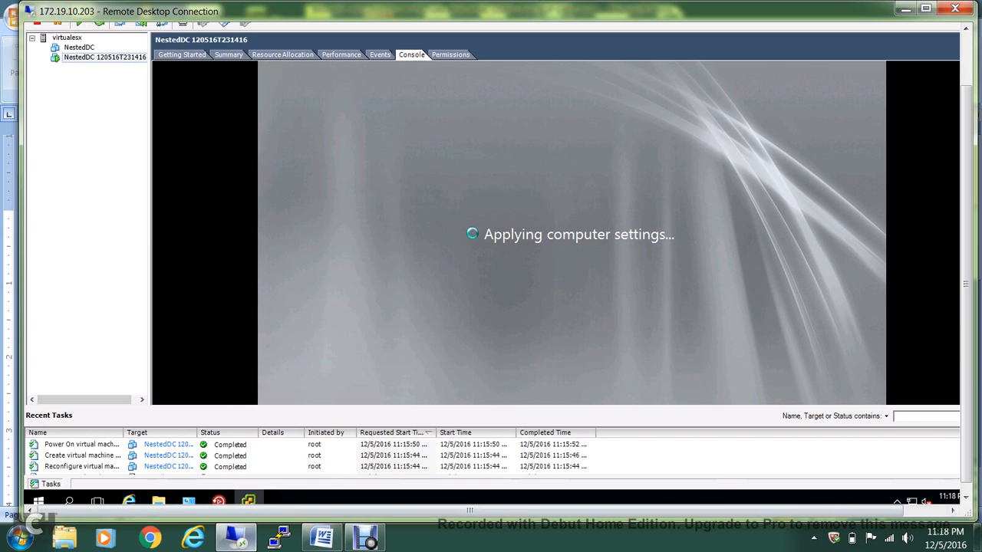
pyautogui.moveTo(247, 543)
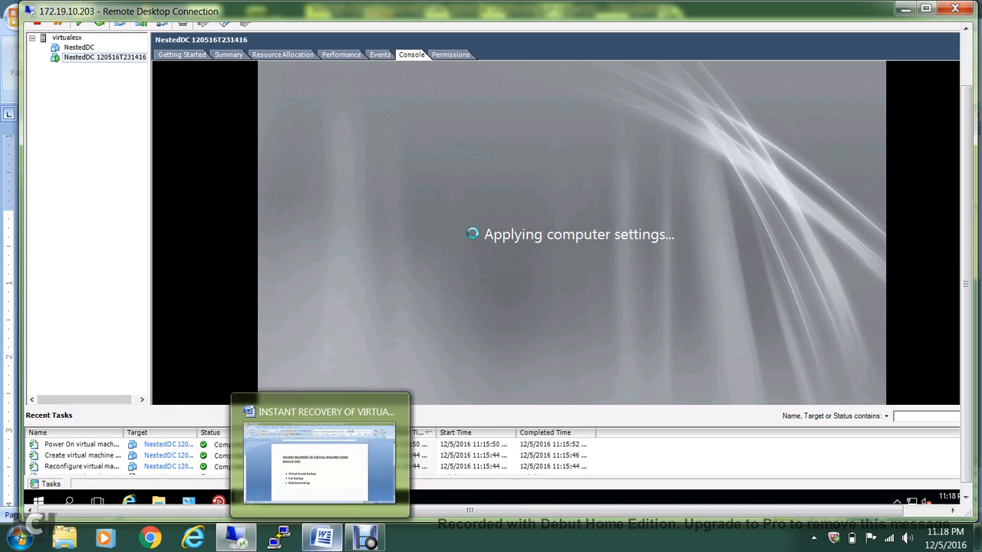
pyautogui.click(365, 537)
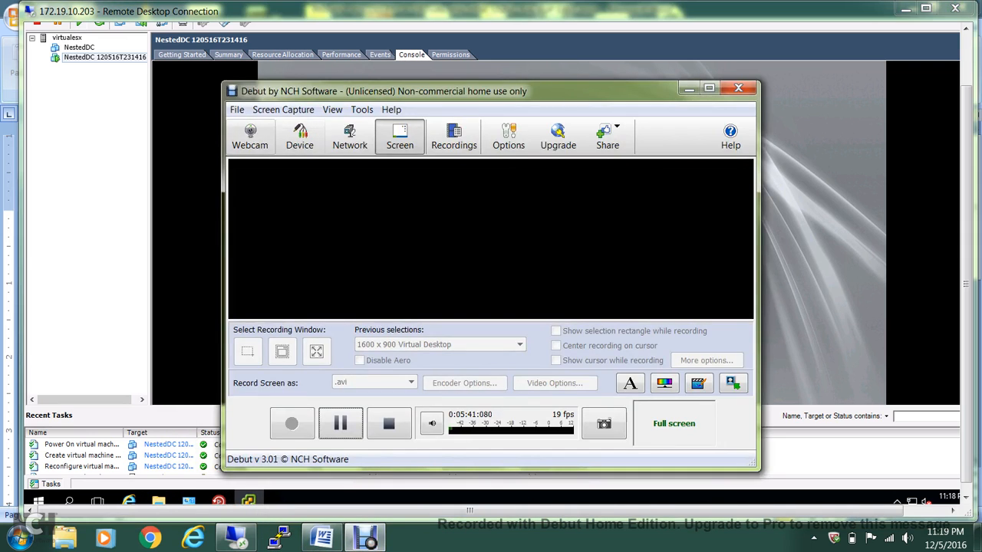
pyautogui.hotkey('alt', 'f')
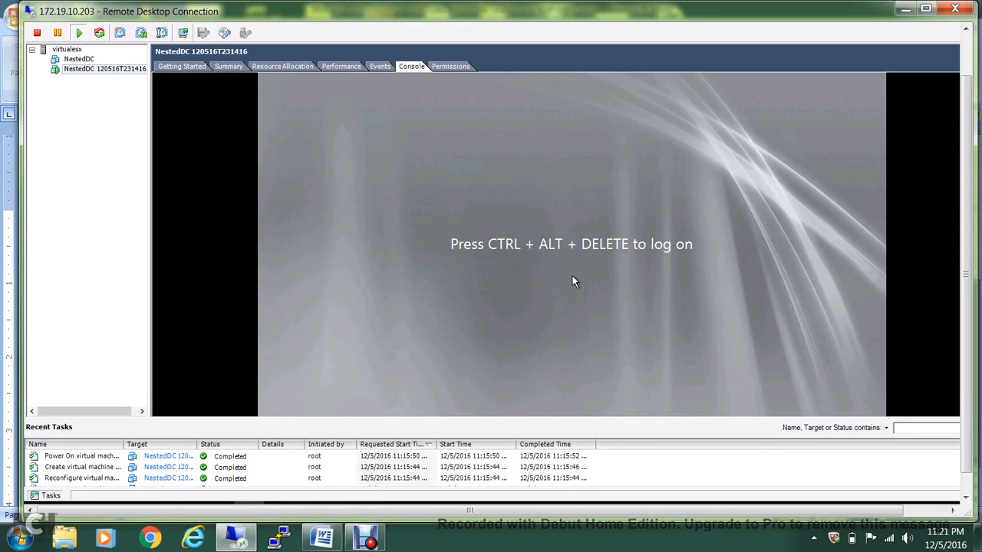
# Send Ctrl+Alt+Del to the recovered NestedDC 120516T231416 VM from its Guest menu
pyautogui.hotkey('shift', 'F10')
pyautogui.press('Down')
pyautogui.press('Down')
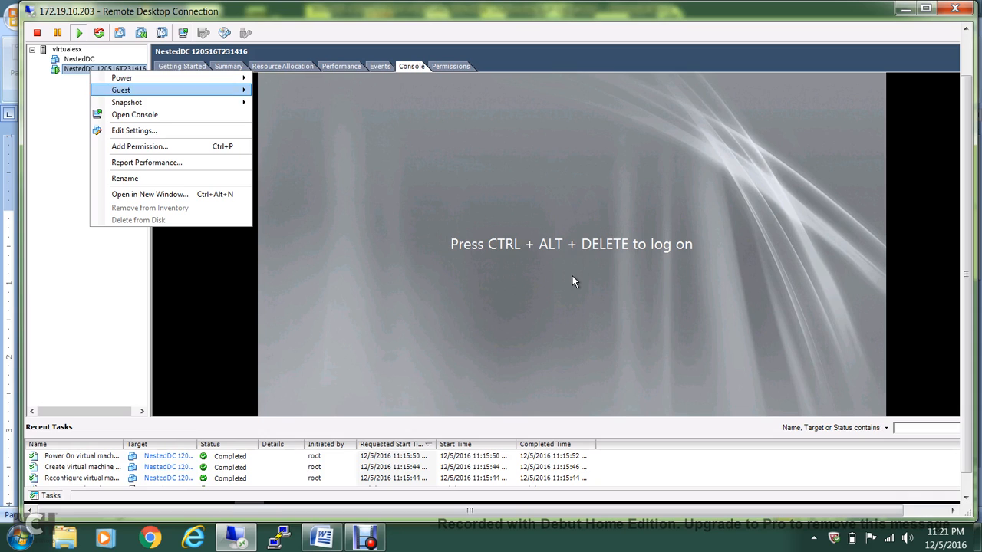
pyautogui.press('Right')
pyautogui.press('Down')
pyautogui.press('Return')
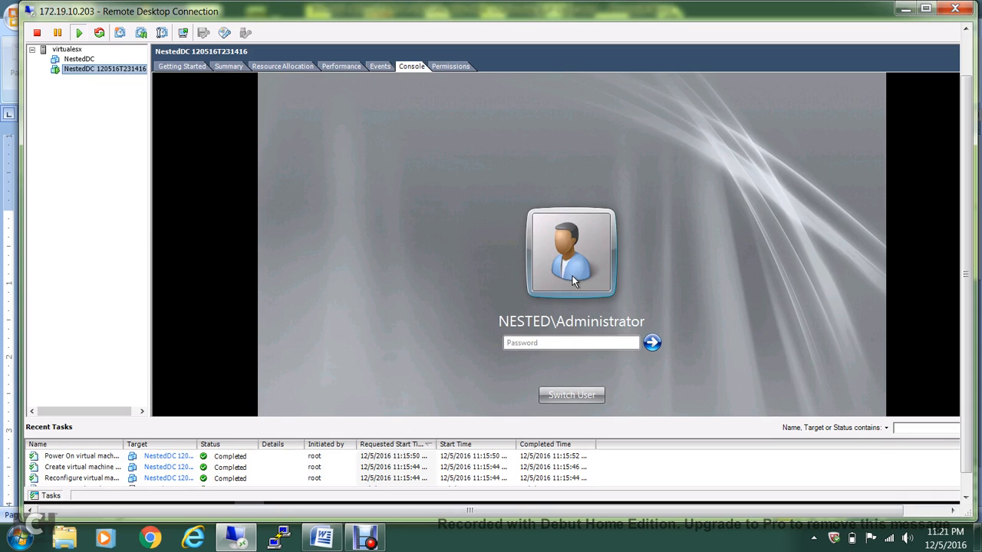
# Sign in as NESTED\Administrator with the account password, then release the console input
pyautogui.click(572, 280)
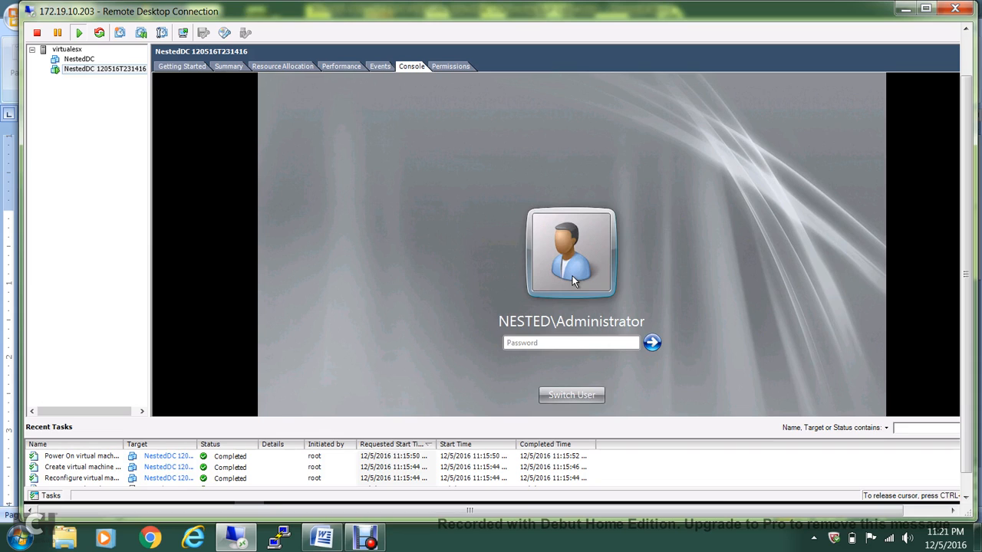
pyautogui.write('P@ssw0rd')
pyautogui.press('Return')
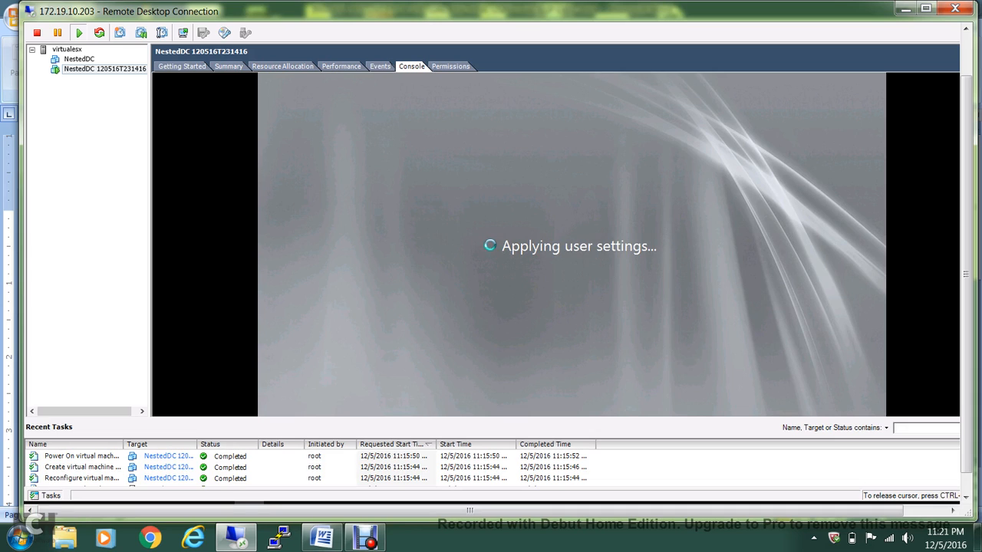
pyautogui.hotkey('ctrl', 'alt')
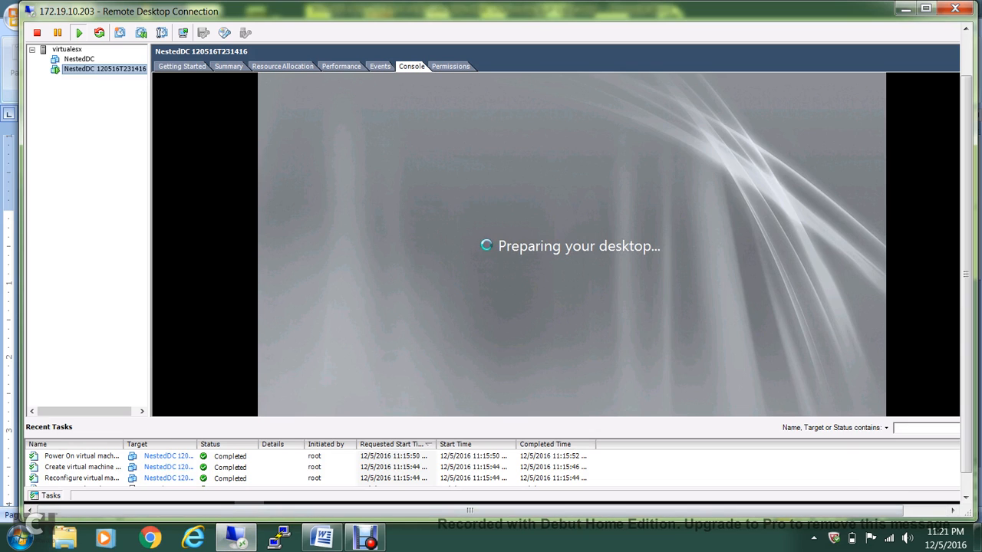
pyautogui.click(966, 498)
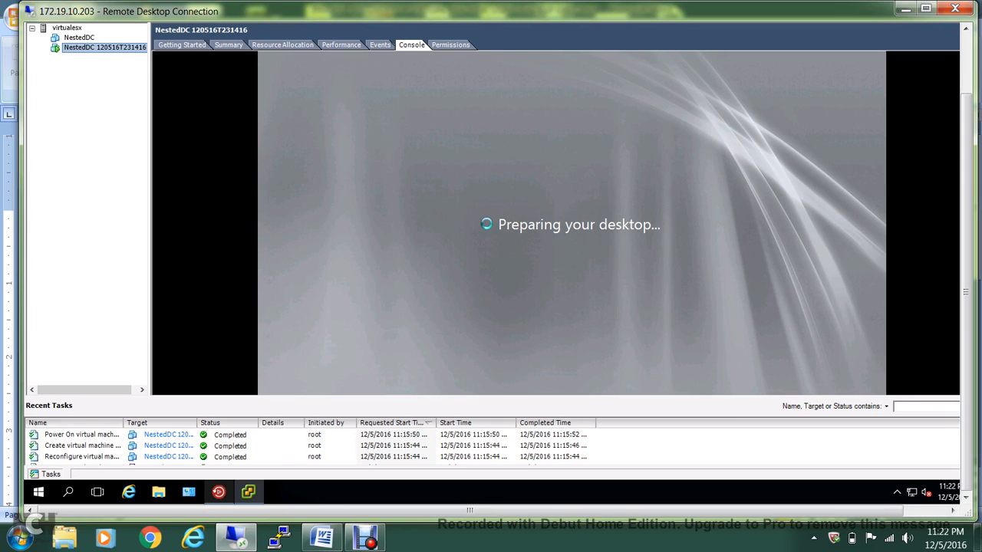
# Return to Backup Exec's Servers list and open Instant Recovery's Remove a Recovered VM options
pyautogui.moveTo(219, 492)
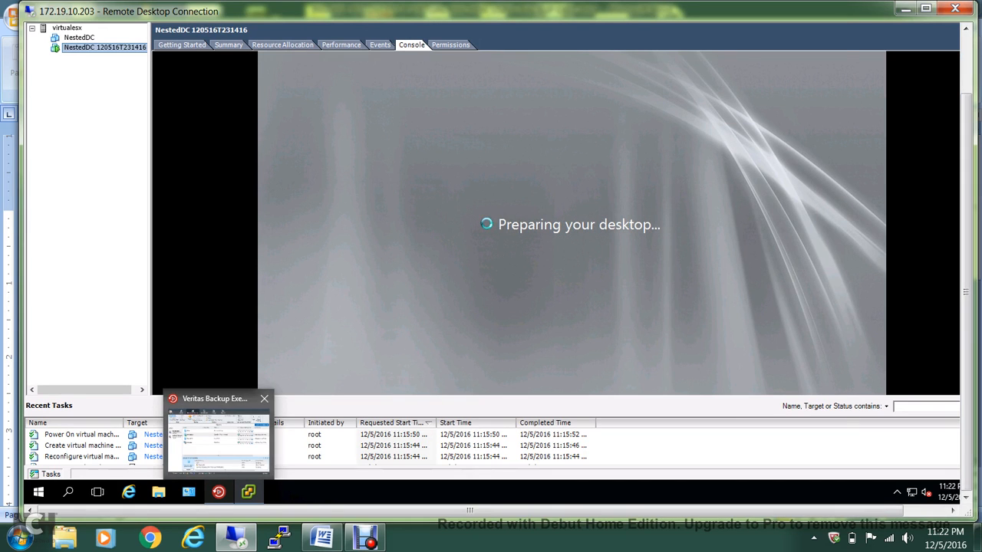
pyautogui.click(217, 441)
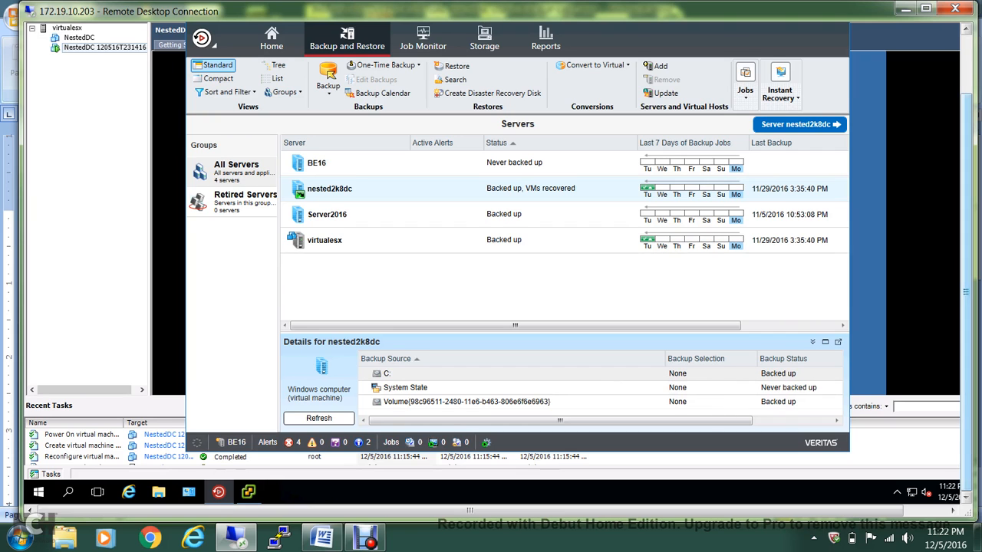
pyautogui.moveTo(965, 291); pyautogui.dragTo(966, 279)
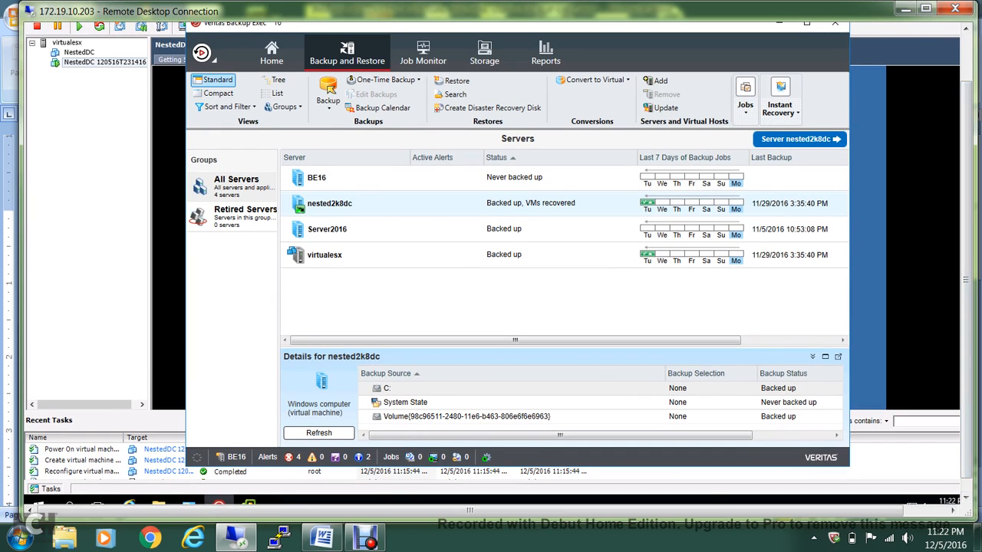
pyautogui.click(780, 108)
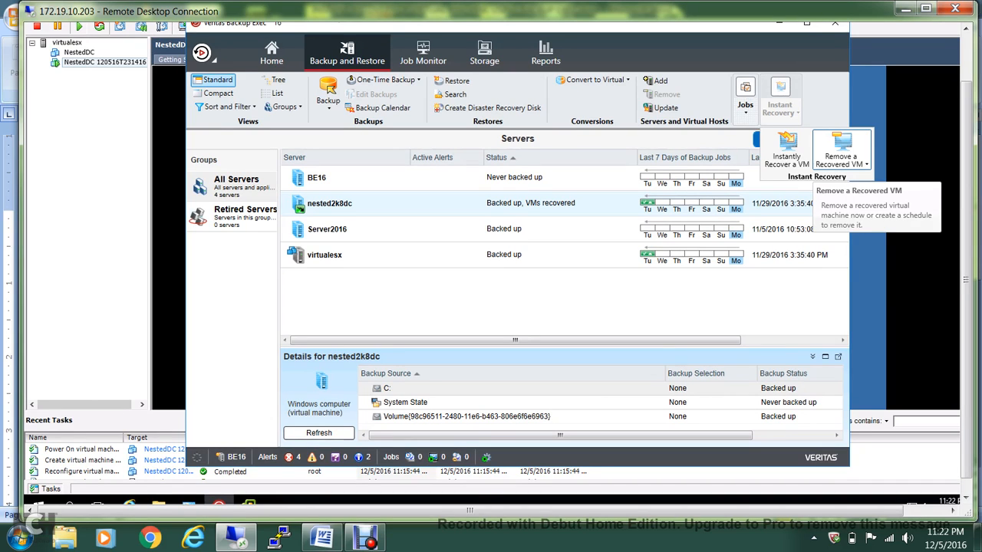
pyautogui.click(840, 160)
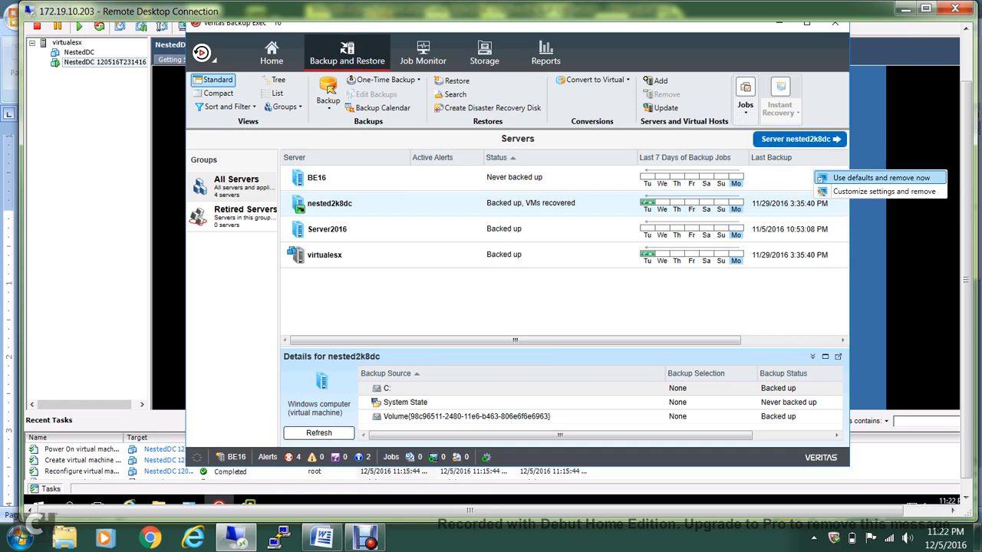
# Remove NestedDC 120516T231416 now with default settings and confirm with Yes
pyautogui.click(881, 177)
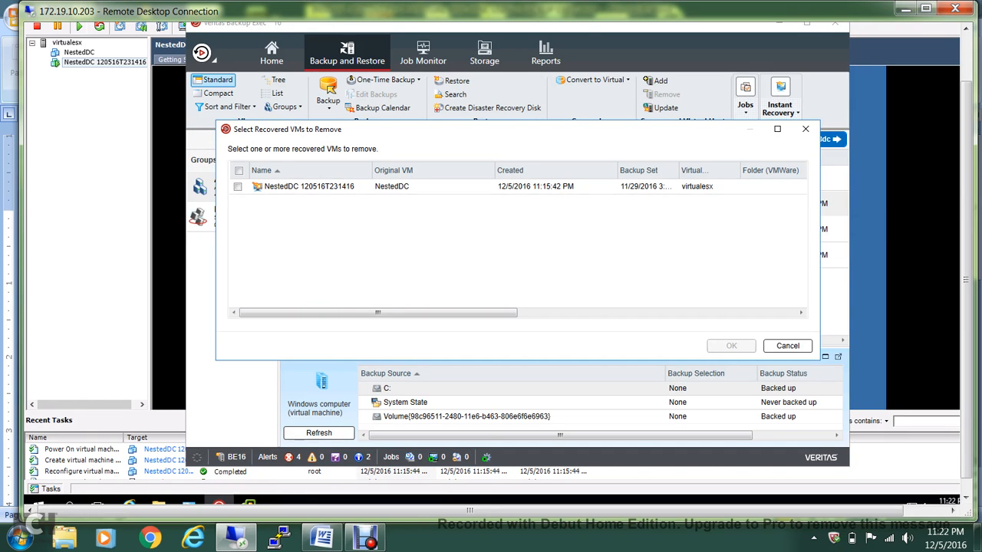
pyautogui.click(238, 186)
pyautogui.click(731, 345)
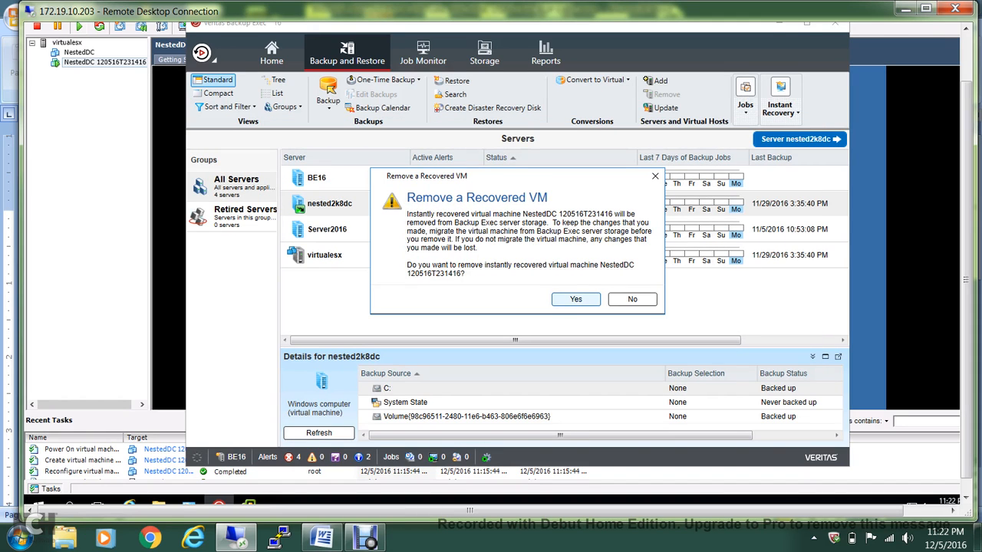
pyautogui.press('Return')
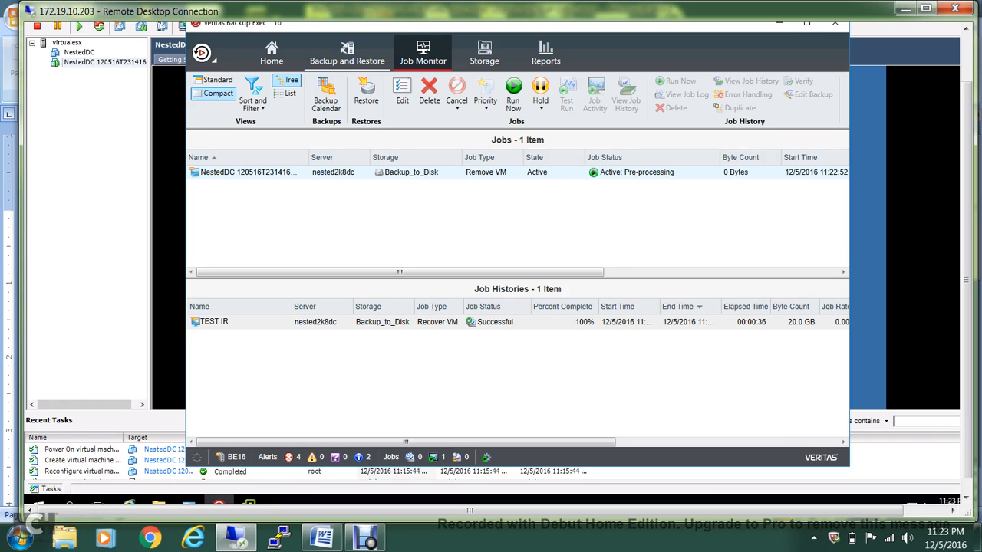
# Verify in Job Monitor the Remove VM job is Successful and nested2k8dc reads Backed up
pyautogui.click(347, 54)
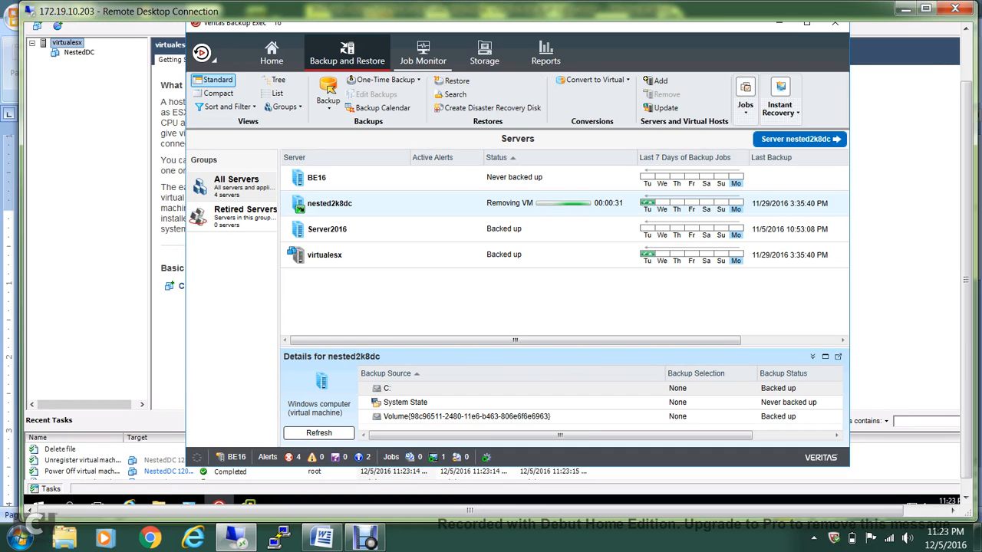
pyautogui.click(422, 54)
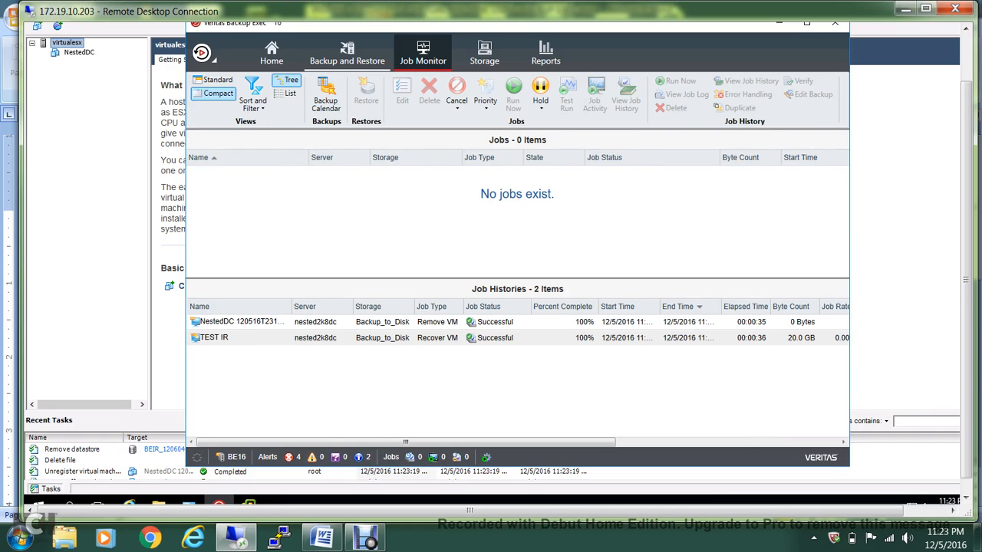
pyautogui.click(347, 52)
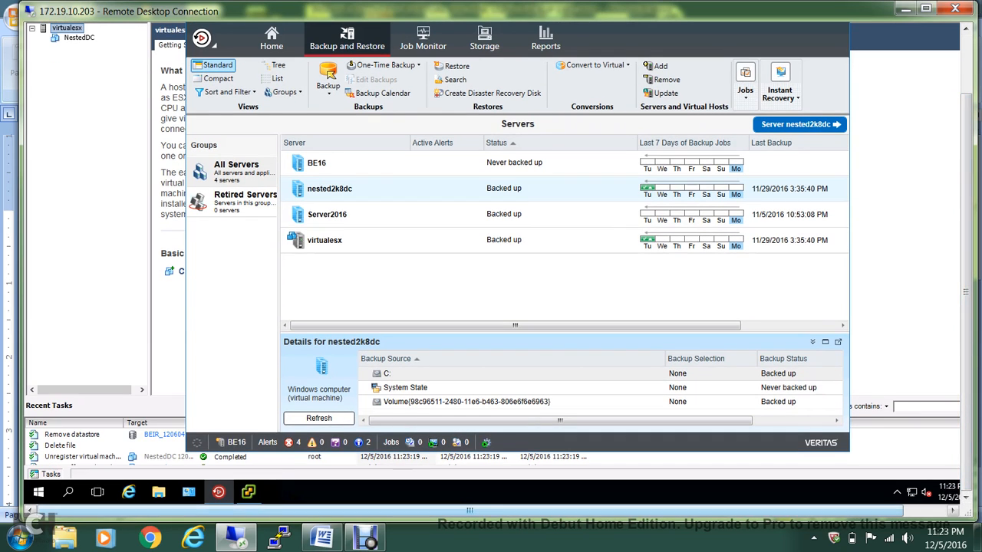
pyautogui.moveTo(218, 492)
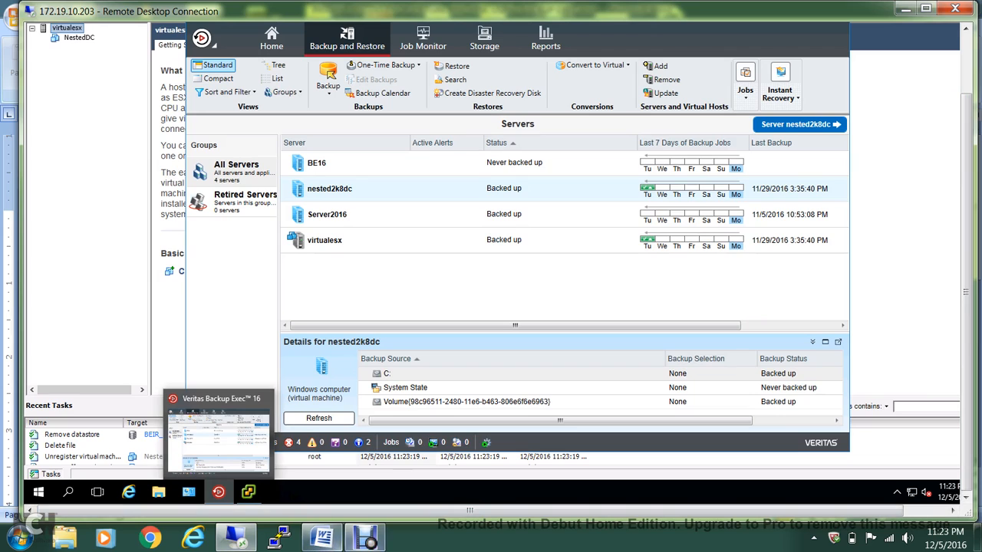